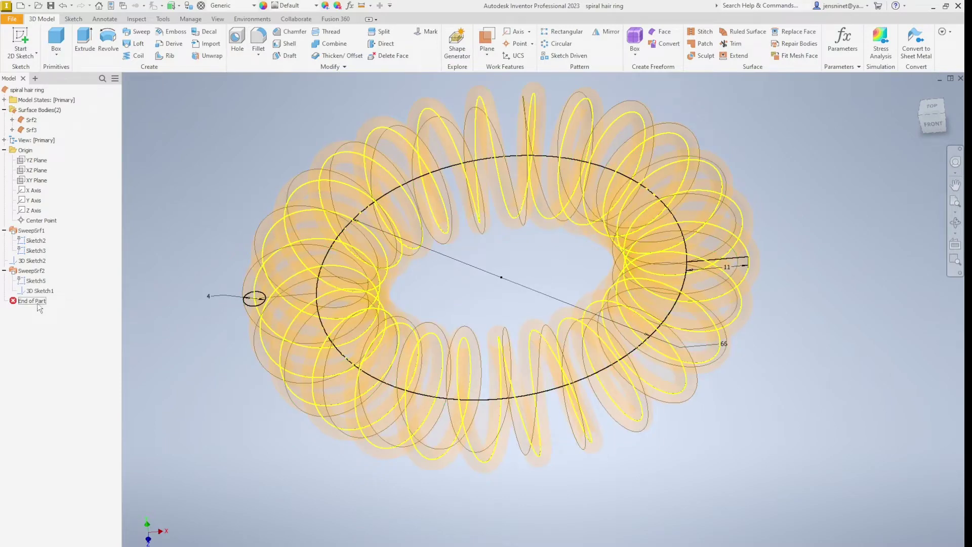
# Step: Roll the part history back to just after SweepSrf1 and examine the dimensioned path circle in Sketch2
pyautogui.moveTo(45, 301); pyautogui.dragTo(43, 266)
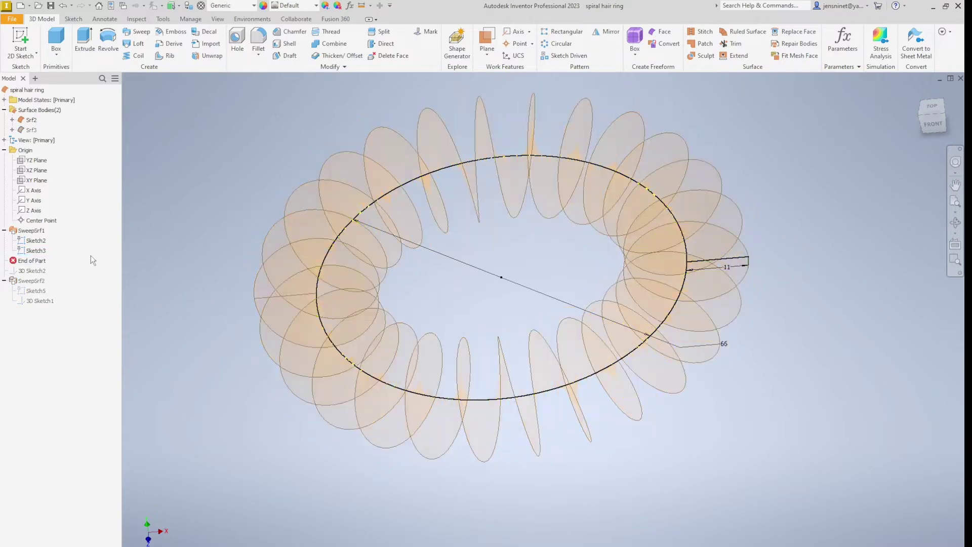
pyautogui.click(35, 242)
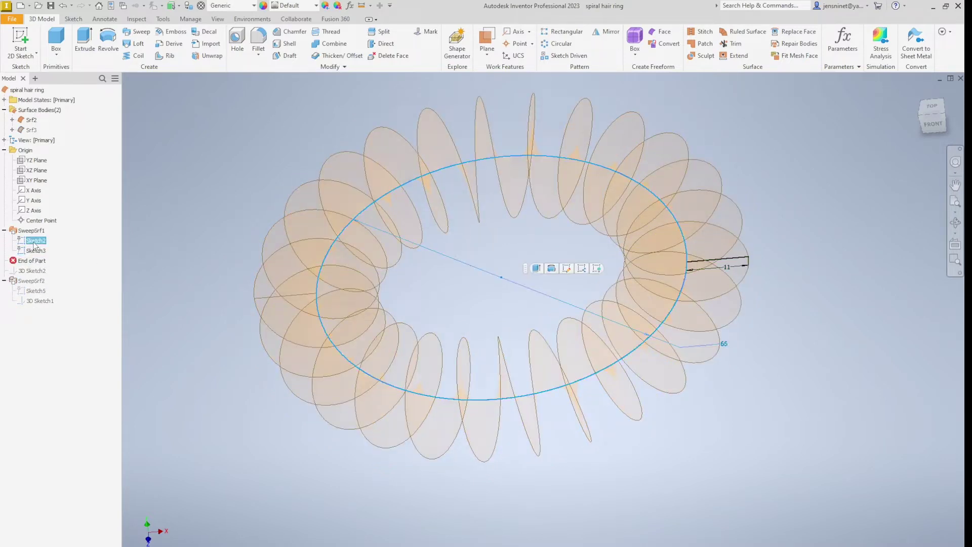
pyautogui.rightClick(35, 242)
pyautogui.click(52, 272)
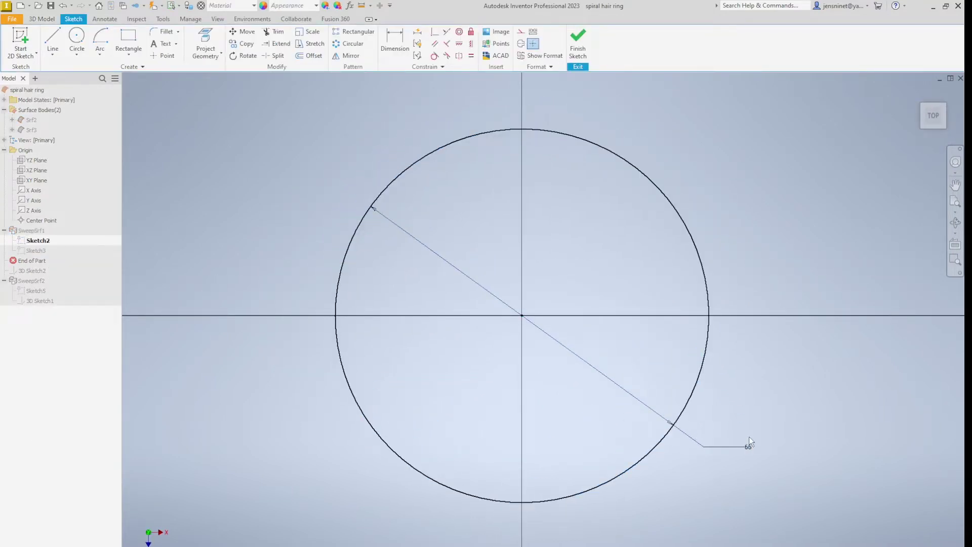
pyautogui.click(580, 55)
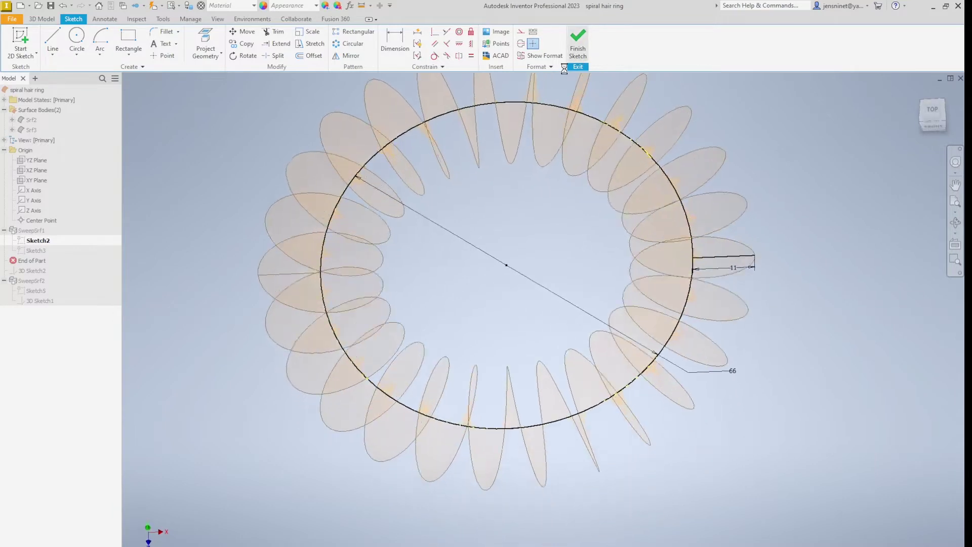
# Step: Open Sketch3 to examine the short profile line dimensioned outward from the circle, and close the sketch
pyautogui.rightClick(40, 251)
pyautogui.click(56, 282)
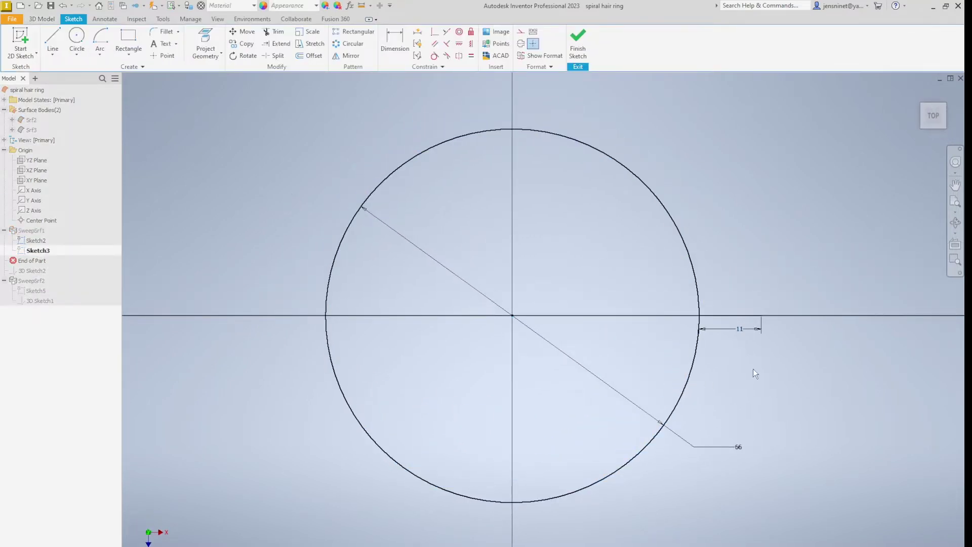
pyautogui.press('F6')
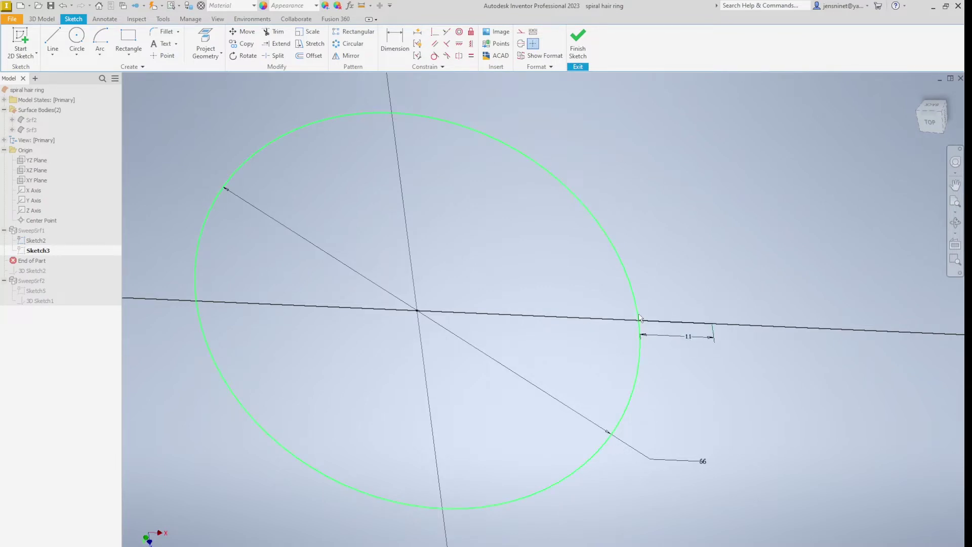
pyautogui.scroll(-2, 648, 306)
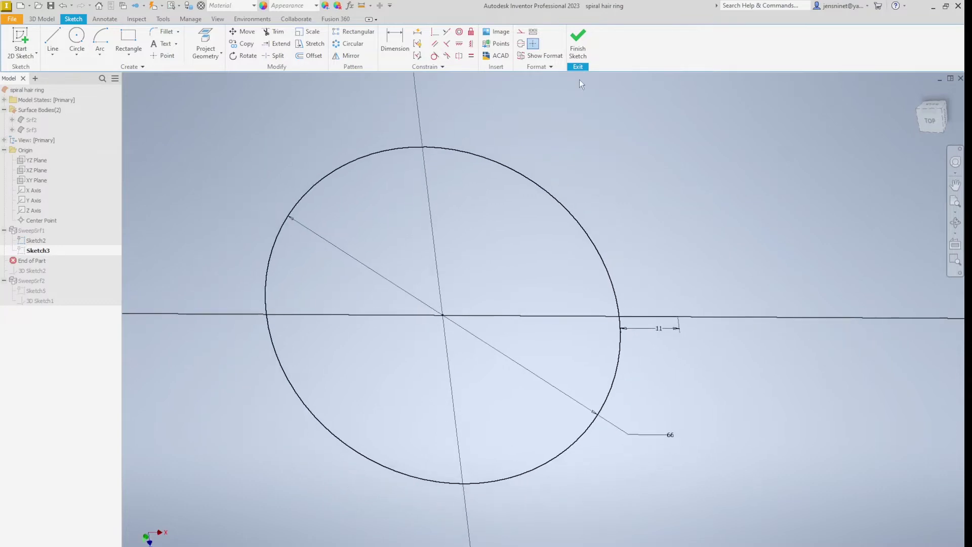
pyautogui.click(578, 51)
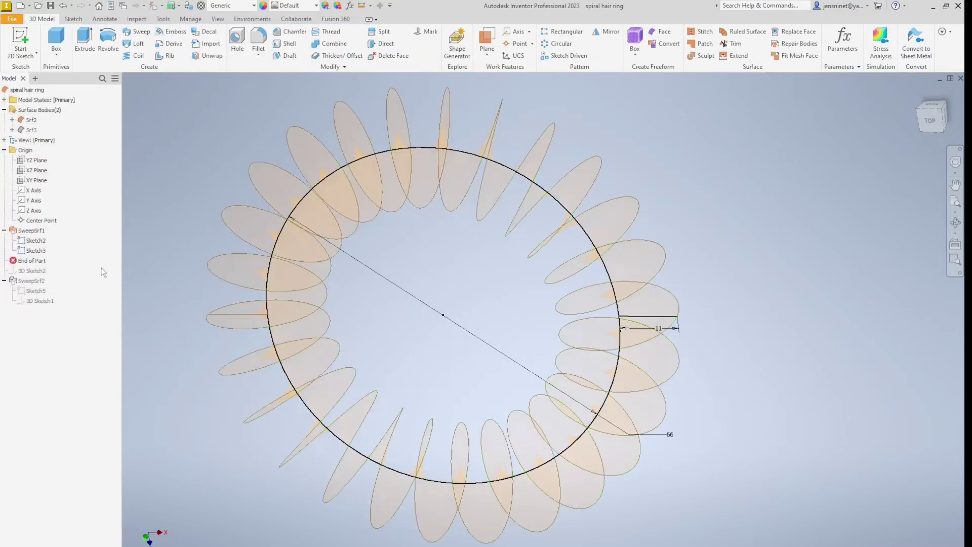
# Step: Open the SweepSrf1 feature for editing, review its profile, path and twist settings against the preview, and accept it
pyautogui.rightClick(35, 233)
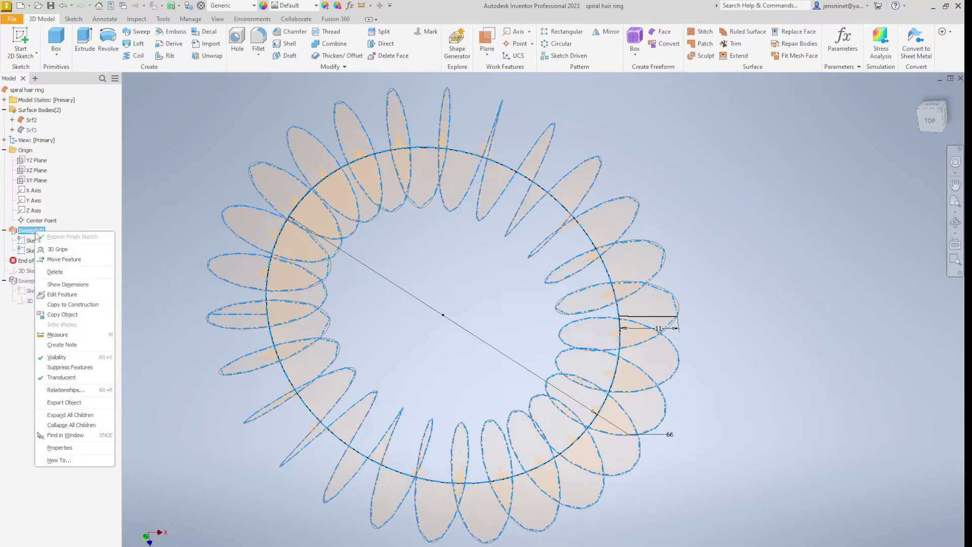
pyautogui.click(62, 295)
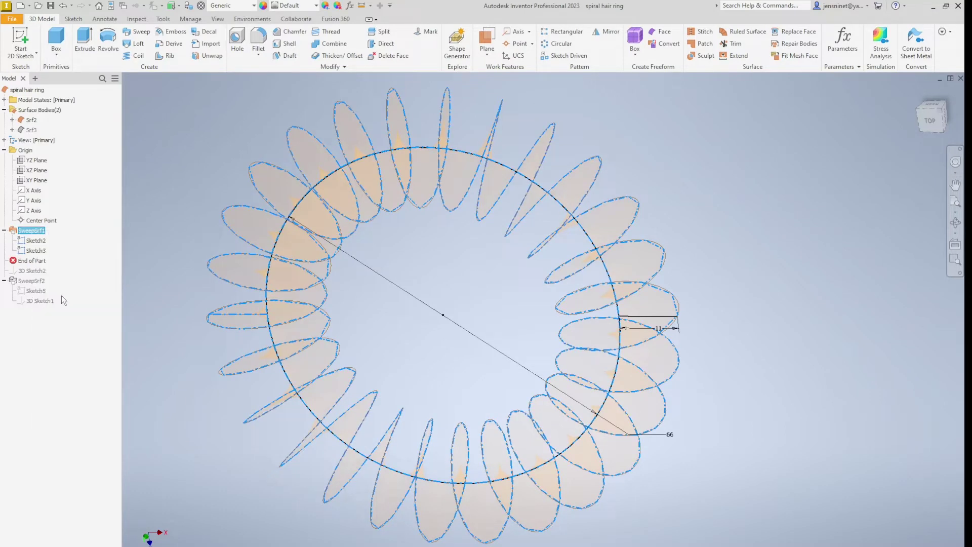
pyautogui.keyDown('shift'); pyautogui.moveTo(486, 304); pyautogui.dragTo(523, 310, button='middle'); pyautogui.keyUp('shift')
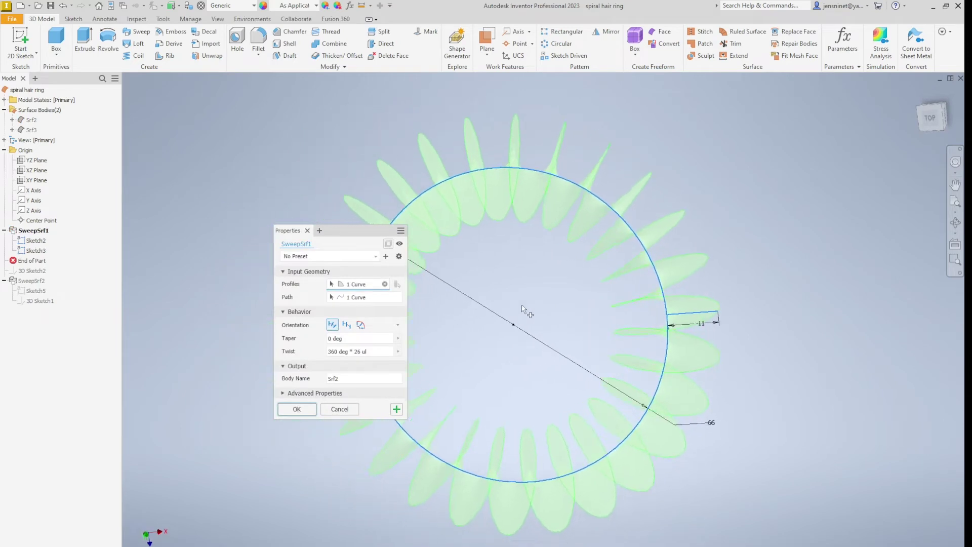
pyautogui.scroll(-5, 695, 338)
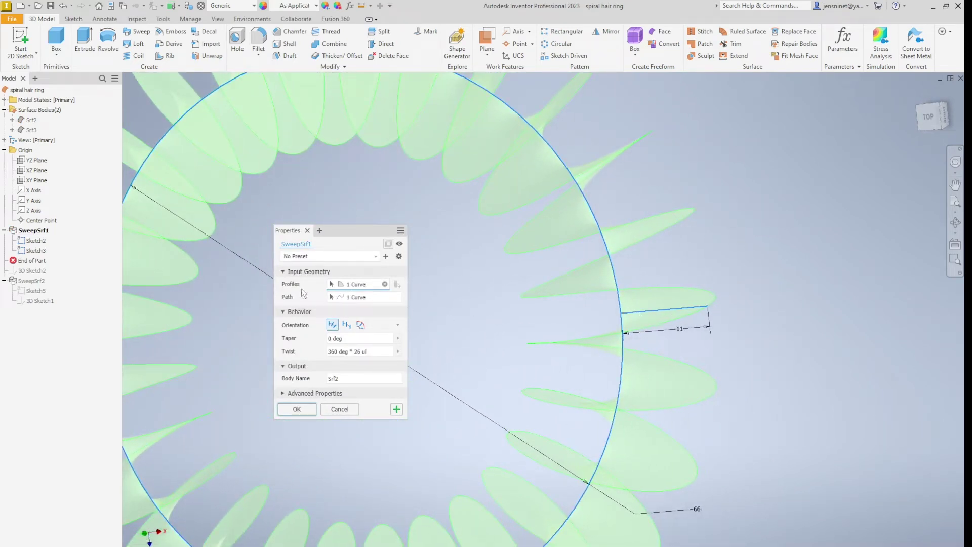
pyautogui.scroll(2, 642, 365)
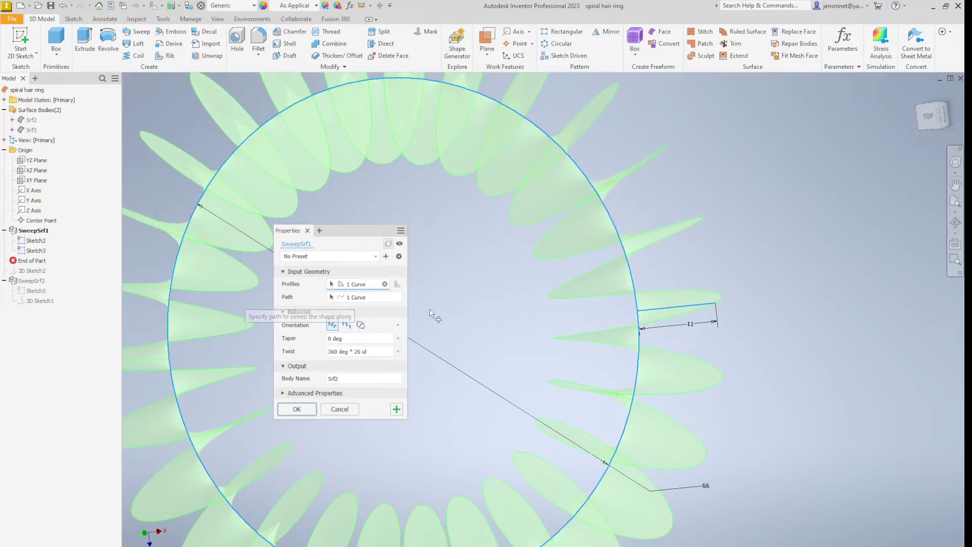
pyautogui.scroll(3, 464, 324)
pyautogui.keyDown('shift'); pyautogui.moveTo(462, 322); pyautogui.dragTo(601, 332, button='middle'); pyautogui.keyUp('shift')
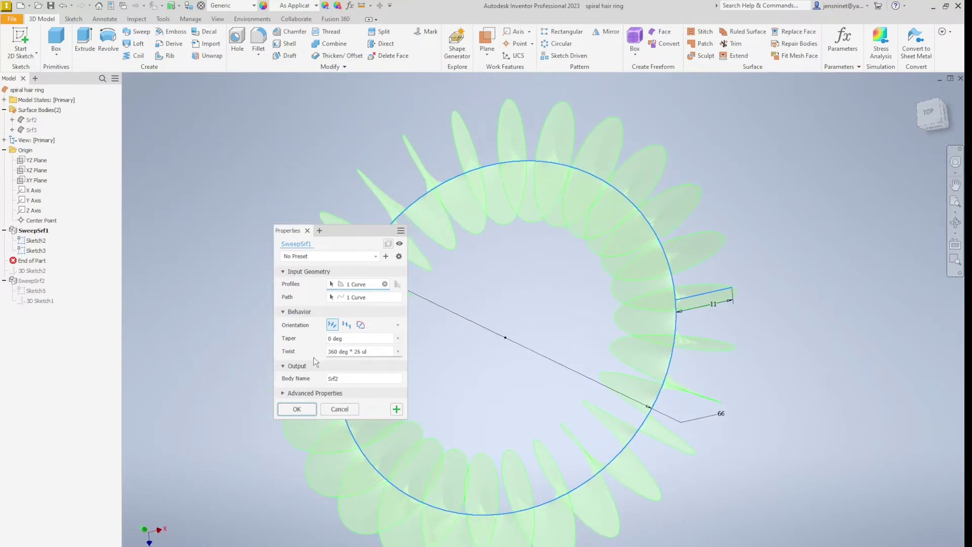
pyautogui.keyDown('shift'); pyautogui.moveTo(424, 391); pyautogui.dragTo(416, 378, button='middle'); pyautogui.keyUp('shift')
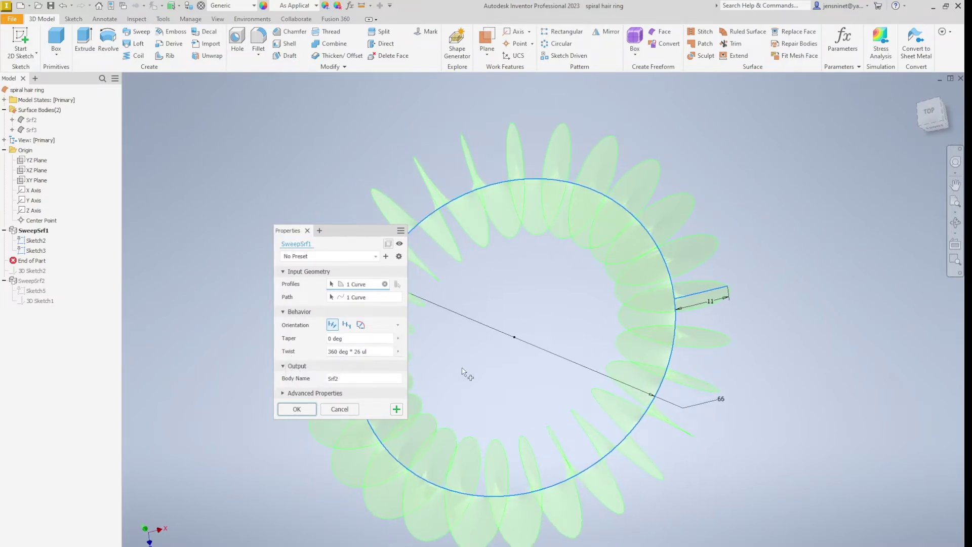
pyautogui.keyDown('shift'); pyautogui.moveTo(610, 398); pyautogui.dragTo(572, 381, button='middle'); pyautogui.keyUp('shift')
pyautogui.click(297, 409)
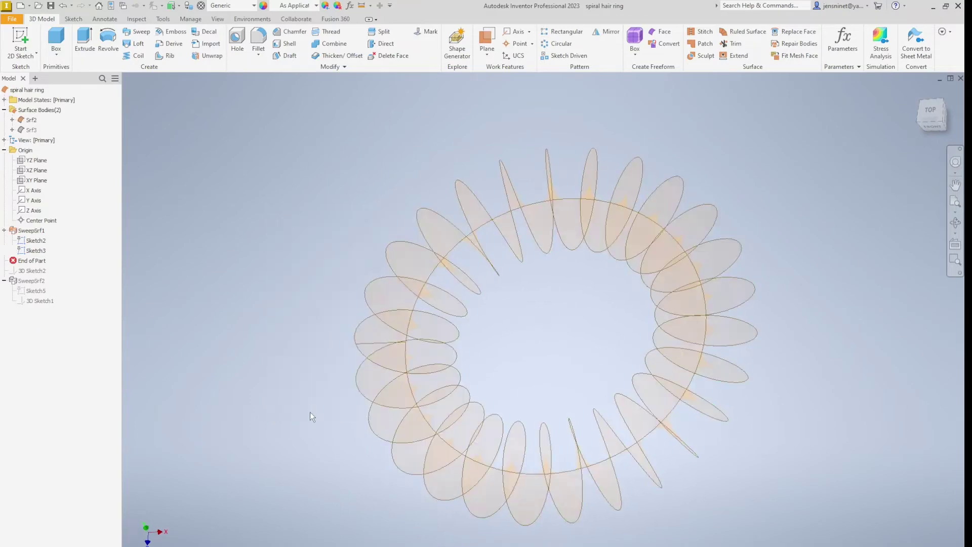
# Step: Roll the part history forward to include 3D Sketch2
pyautogui.scroll(3, 514, 354)
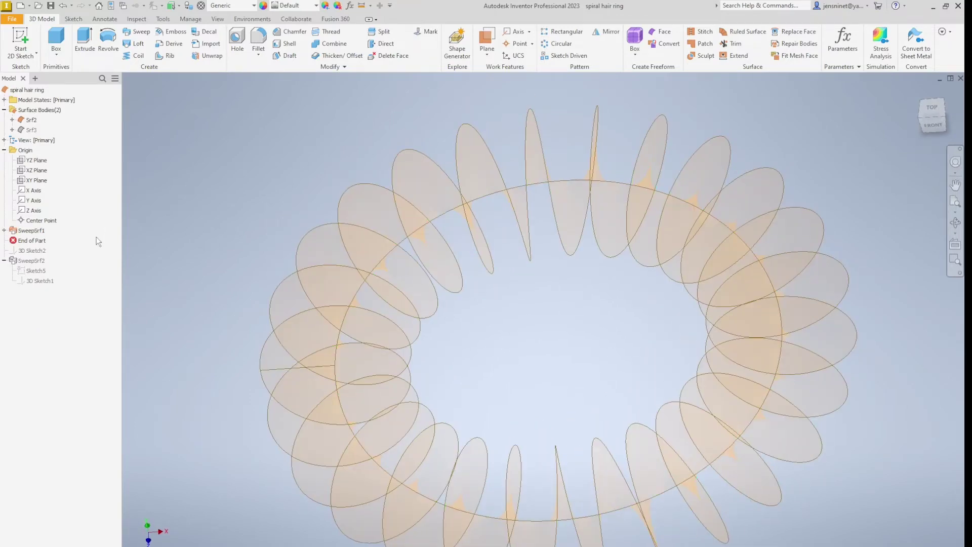
pyautogui.click(39, 241)
pyautogui.moveTo(40, 245); pyautogui.dragTo(42, 254)
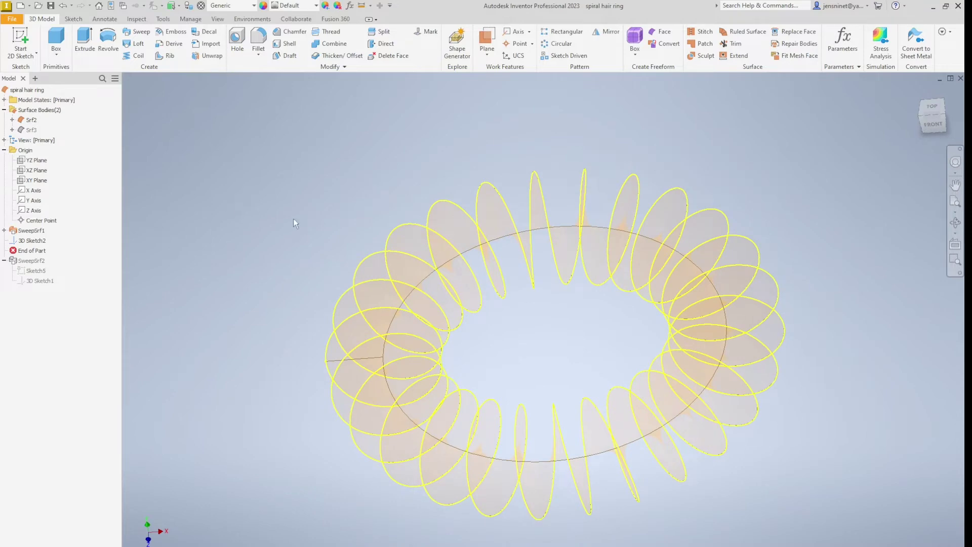
# Step: Open 3D Sketch2 to examine the spiral curve taken from the twisted surface's outer edge, and close the sketch
pyautogui.click(32, 241)
pyautogui.rightClick(36, 242)
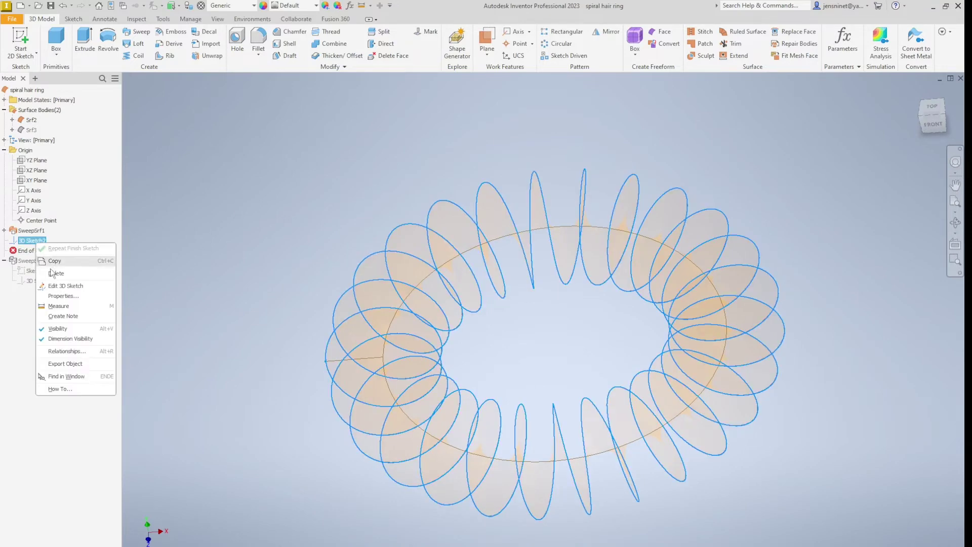
pyautogui.click(67, 286)
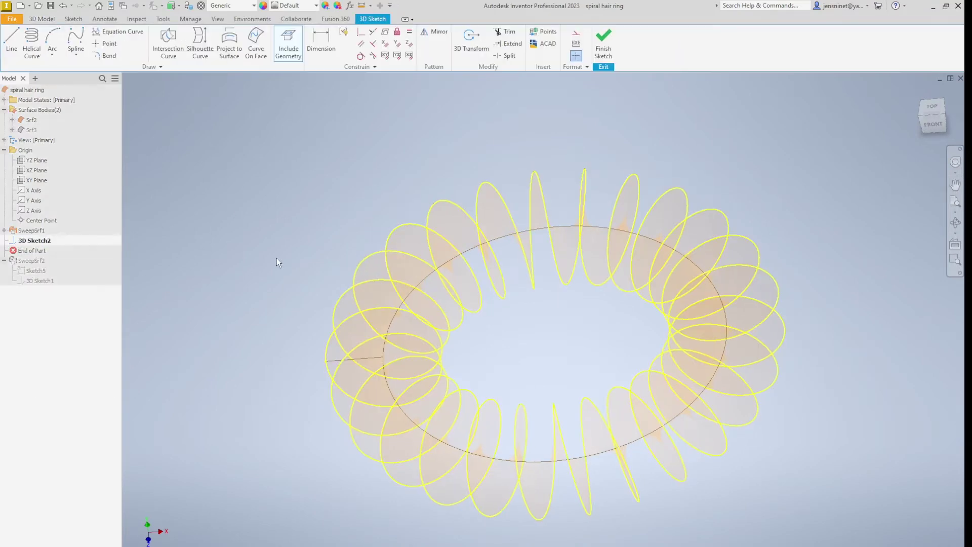
pyautogui.scroll(2, 367, 258)
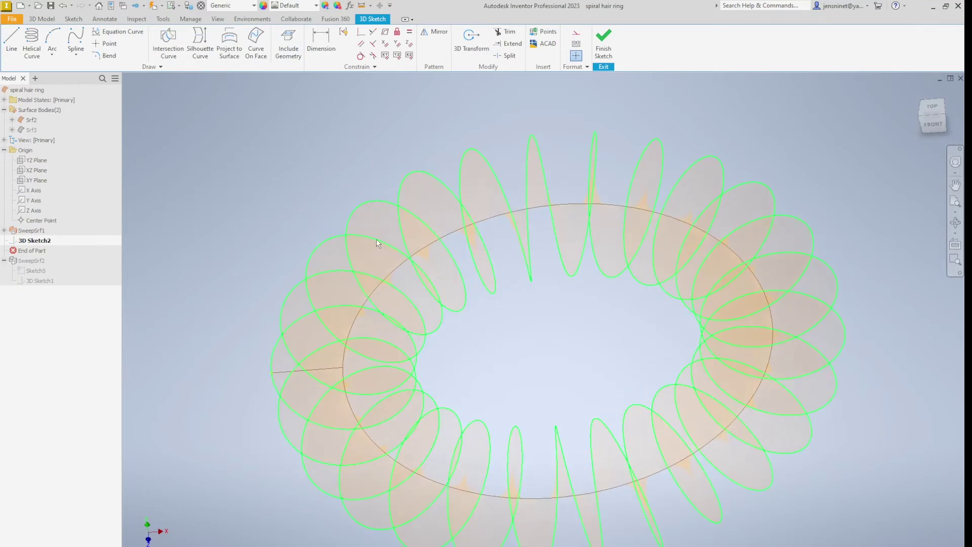
pyautogui.scroll(-1, 285, 233)
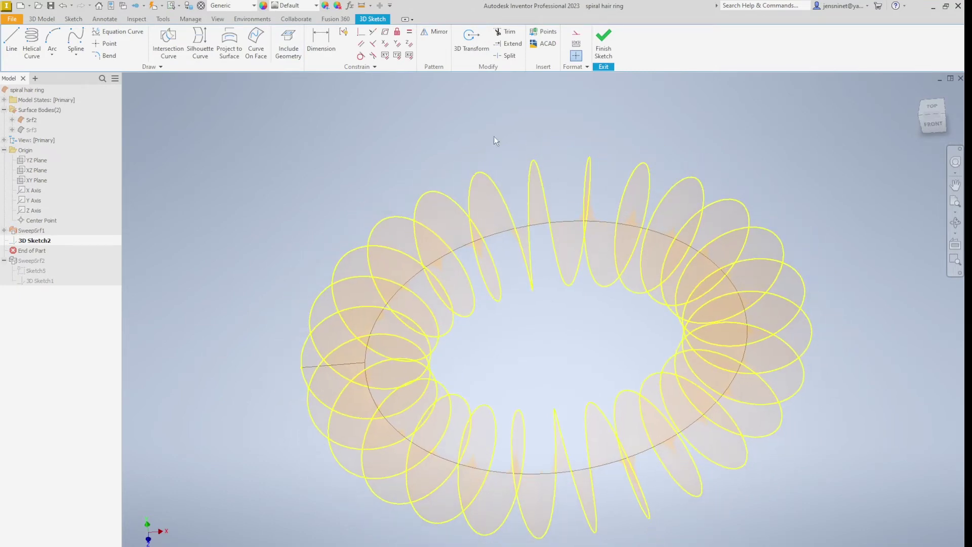
pyautogui.click(604, 47)
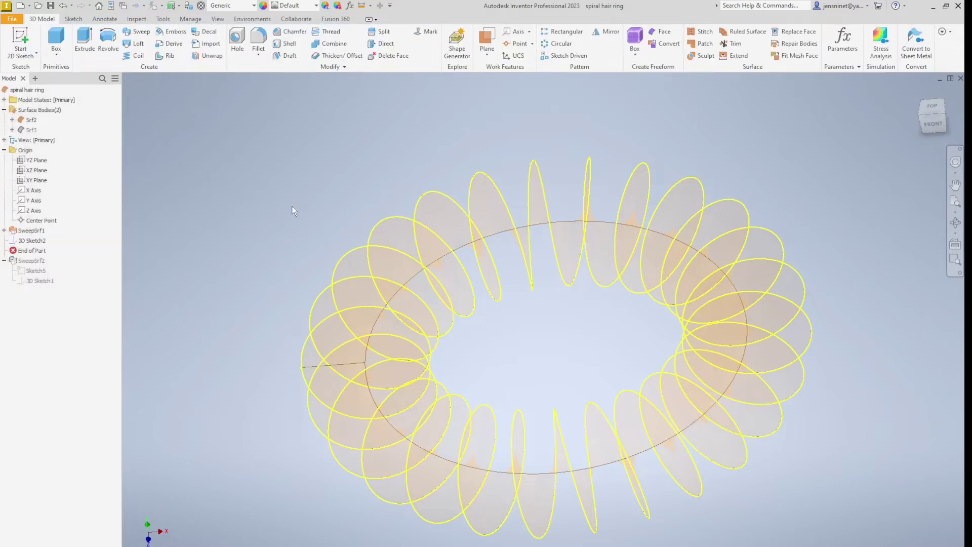
# Step: Hide the twisted surface body Srf2, leaving the spiral curve of 3D Sketch2 in view
pyautogui.rightClick(29, 120)
pyautogui.click(46, 171)
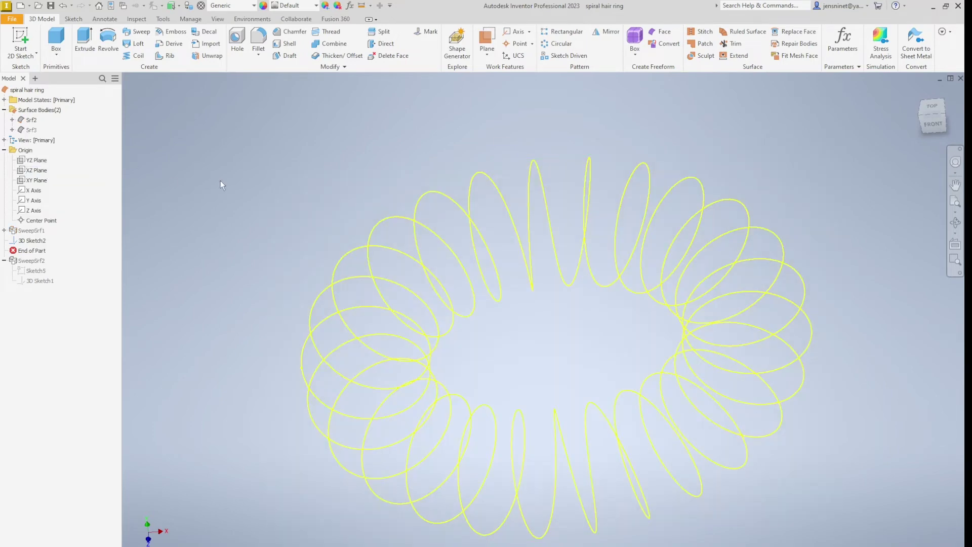
pyautogui.keyDown('shift'); pyautogui.moveTo(476, 299); pyautogui.dragTo(533, 295, button='middle'); pyautogui.keyUp('shift')
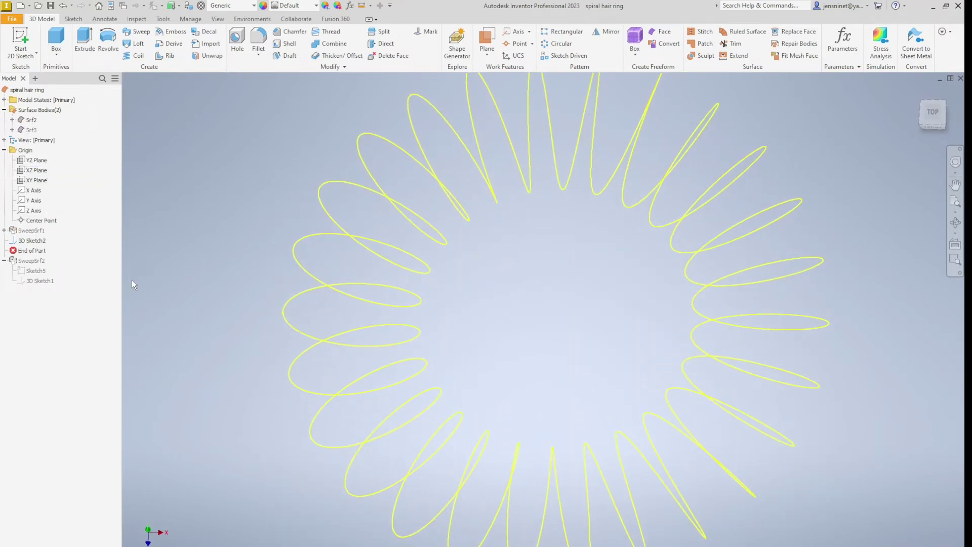
# Step: Roll the part history forward past SweepSrf2 to the end of the part
pyautogui.click(38, 253)
pyautogui.click(37, 272)
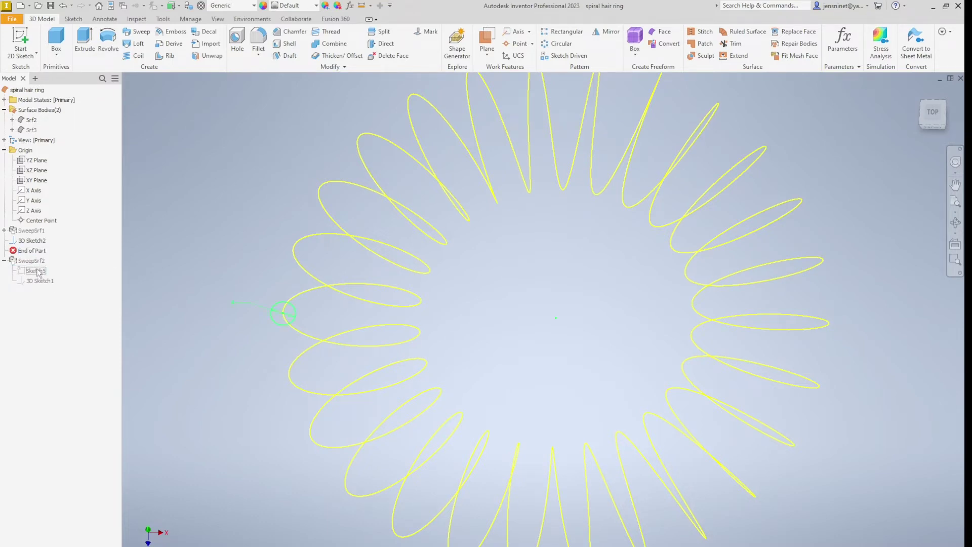
pyautogui.moveTo(30, 252); pyautogui.dragTo(31, 286)
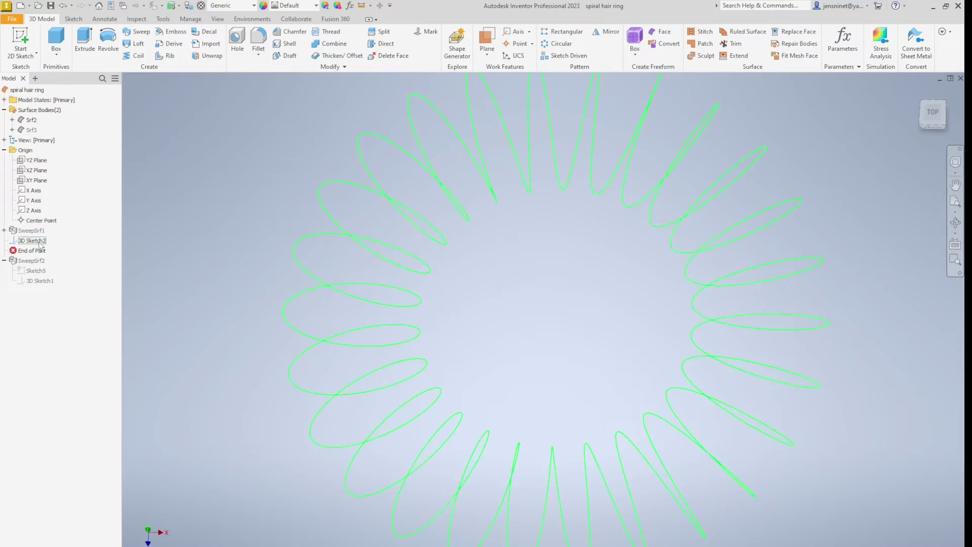
pyautogui.moveTo(31, 250); pyautogui.dragTo(36, 260)
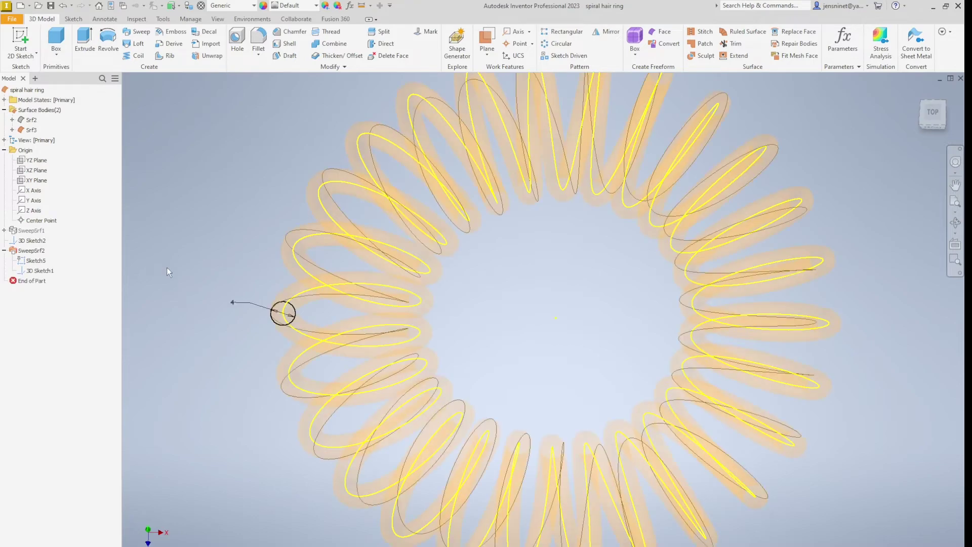
# Step: Open Sketch5 to examine the circular profile centred on the spiral curve, and close the sketch
pyautogui.scroll(4, 236, 263)
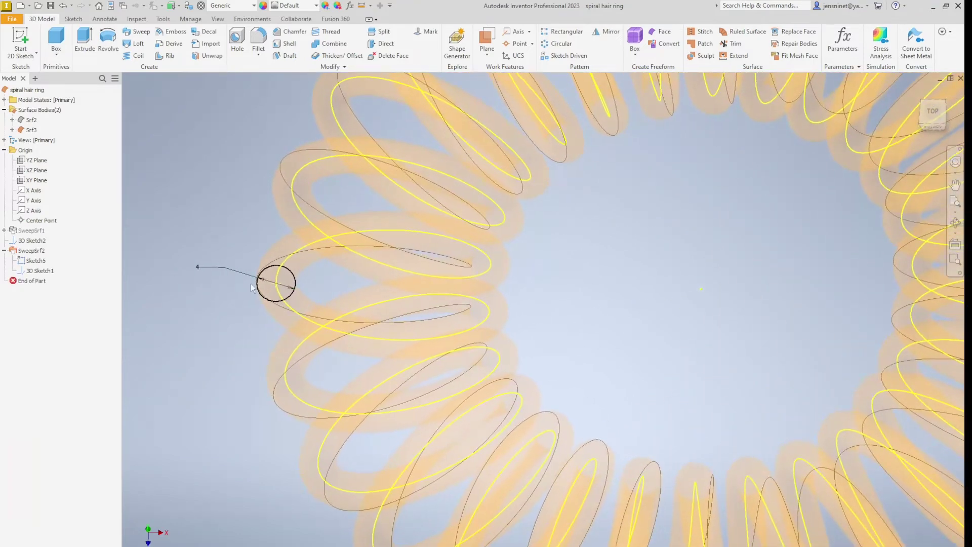
pyautogui.click(40, 261)
pyautogui.rightClick(40, 261)
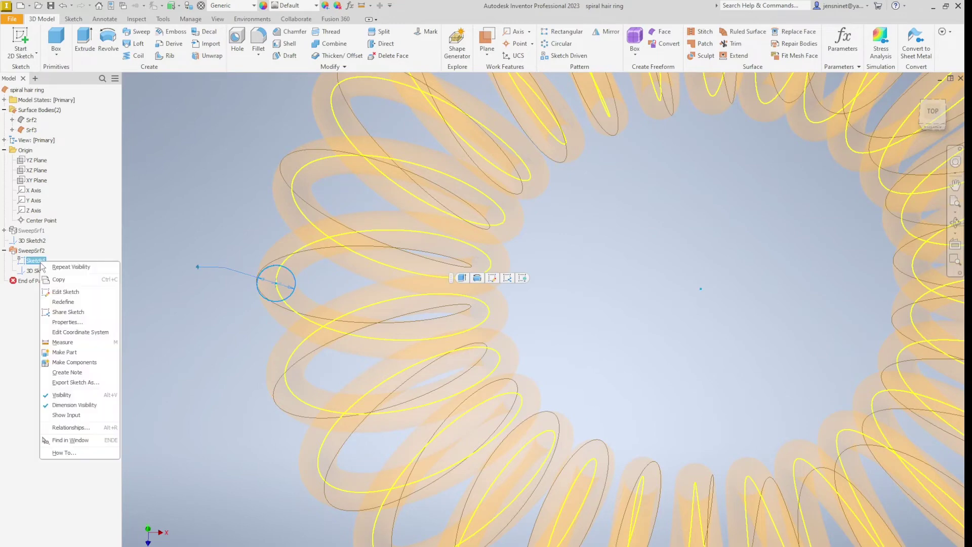
pyautogui.click(61, 292)
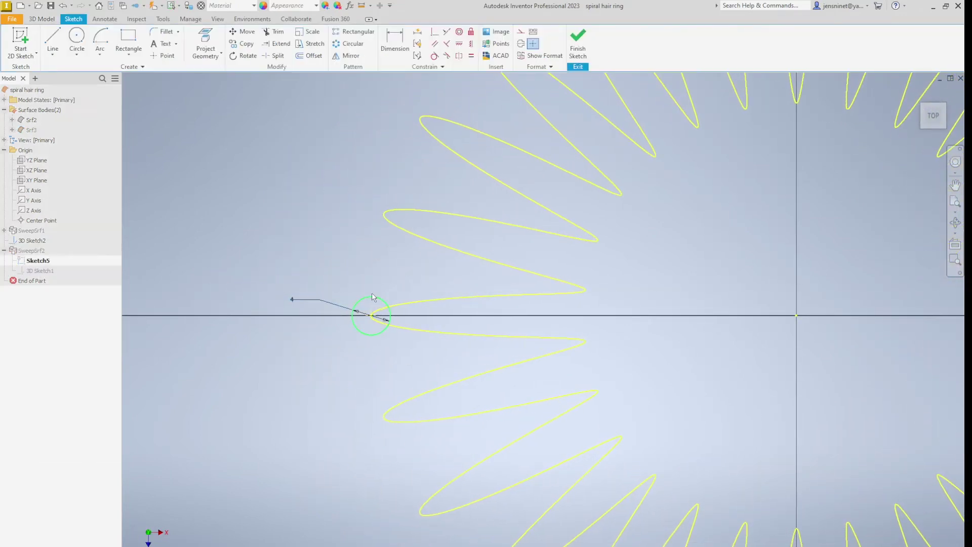
pyautogui.scroll(3, 363, 275)
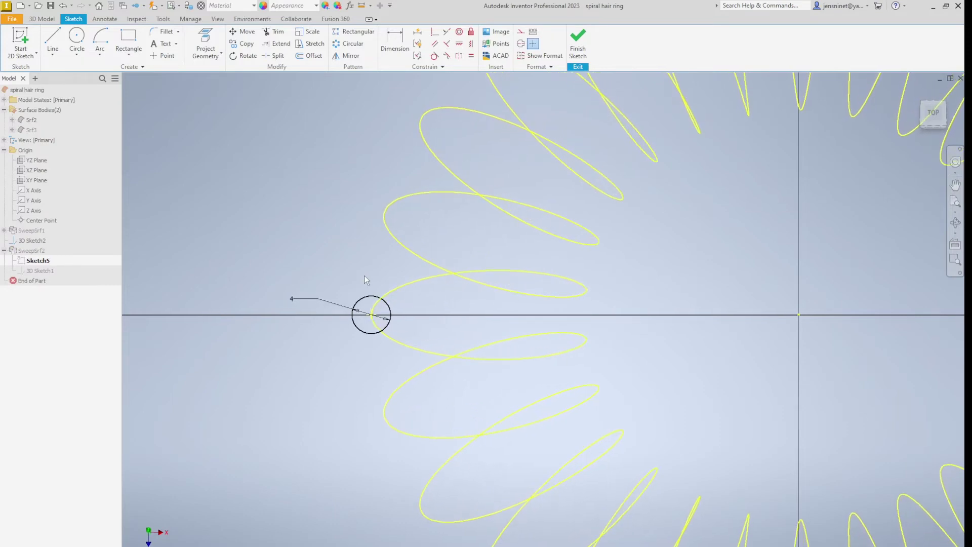
pyautogui.scroll(2, 364, 280)
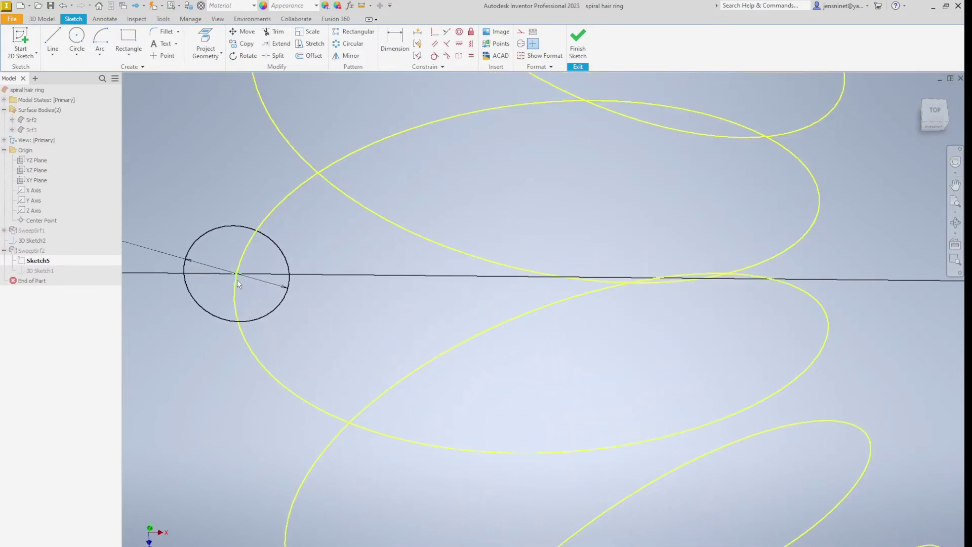
pyautogui.moveTo(242, 262)
pyautogui.keyDown('shift'); pyautogui.mouseDown(button='middle')
pyautogui.moveTo(280, 254)
pyautogui.moveTo(287, 275)
pyautogui.moveTo(330, 299)
pyautogui.mouseUp(button='middle'); pyautogui.keyUp('shift')
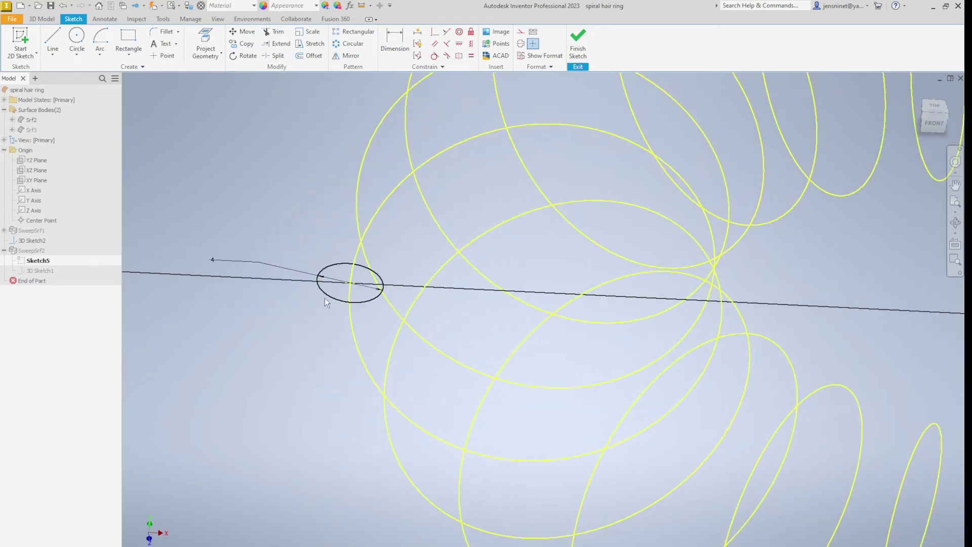
pyautogui.keyDown('shift'); pyautogui.moveTo(326, 298); pyautogui.dragTo(189, 517, button='middle'); pyautogui.keyUp('shift')
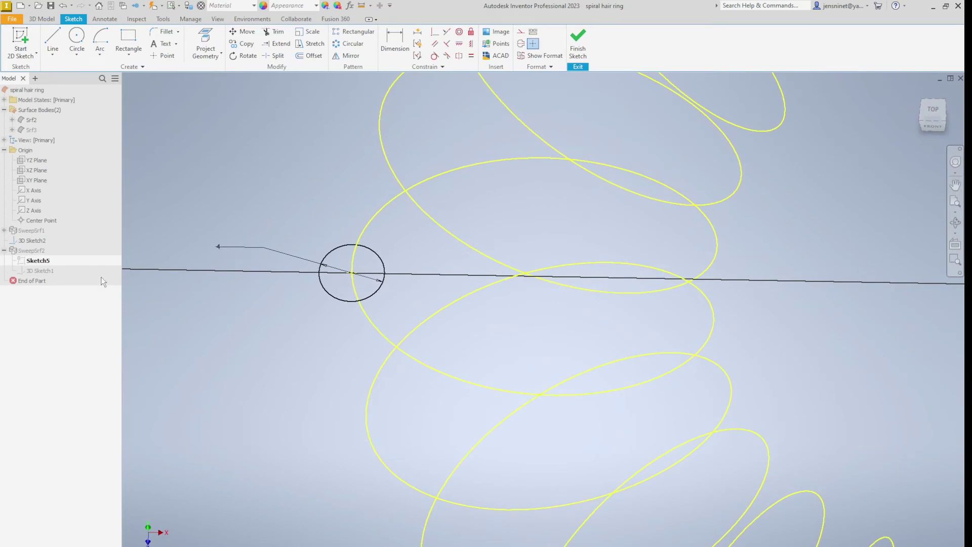
pyautogui.click(578, 40)
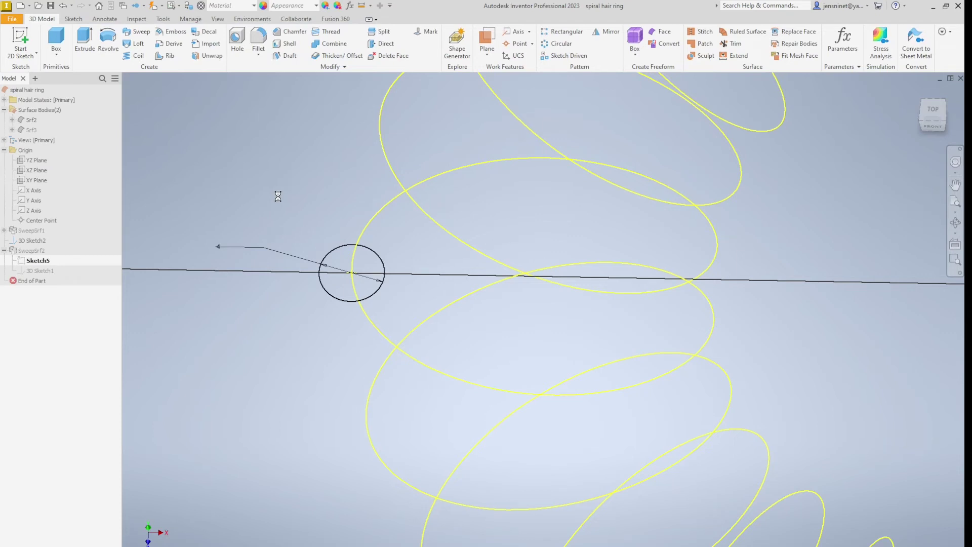
# Step: Open the SweepSrf2 feature for editing, review its circular profile, spiral path and twist settings, and accept it
pyautogui.rightClick(30, 250)
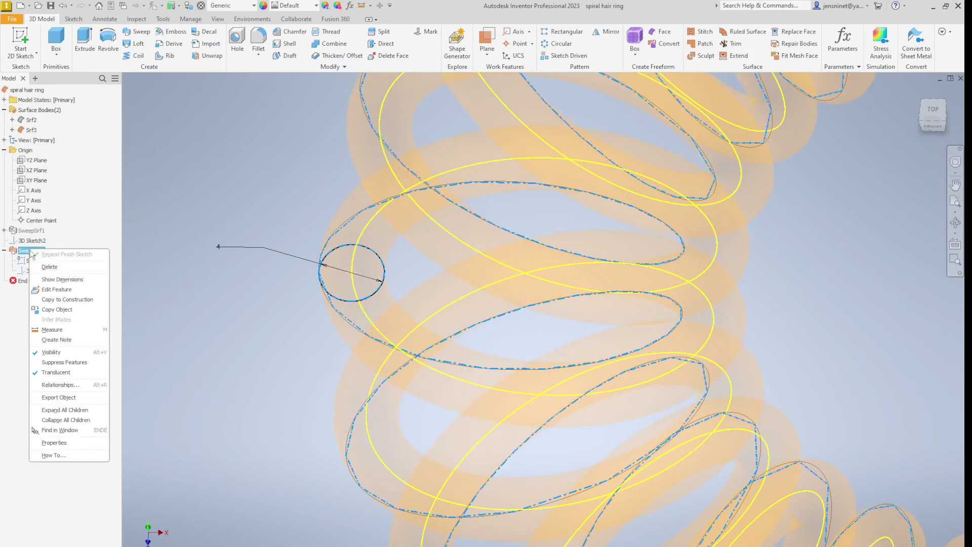
pyautogui.click(57, 290)
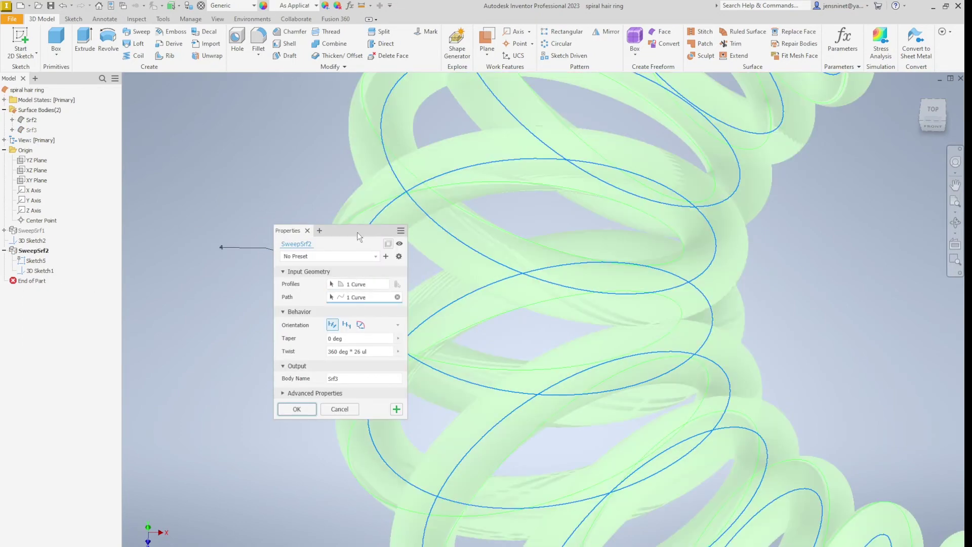
pyautogui.moveTo(357, 232); pyautogui.dragTo(178, 212)
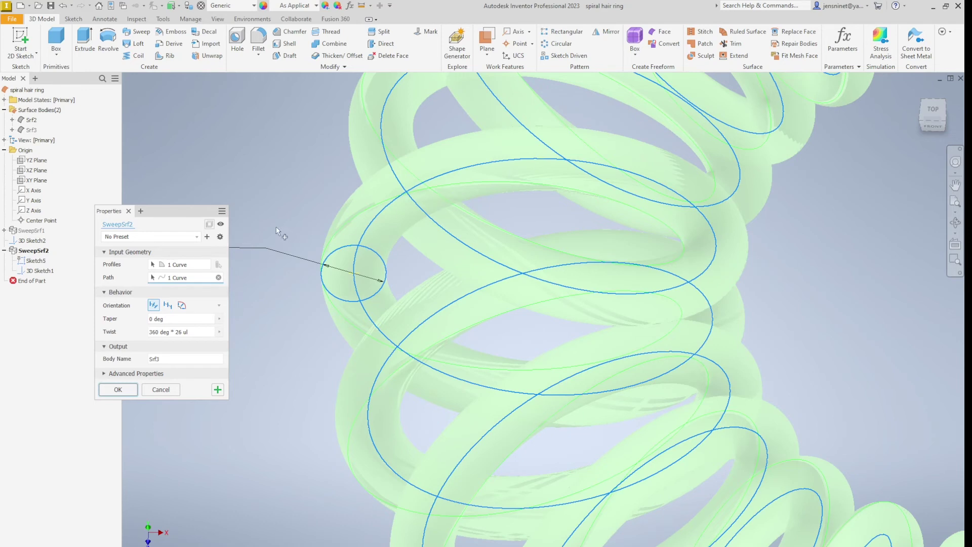
pyautogui.click(130, 392)
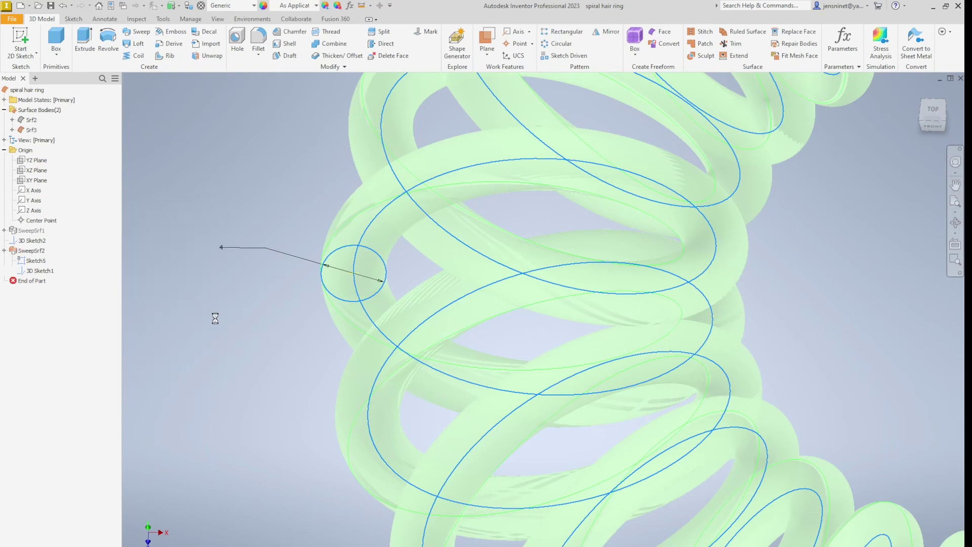
pyautogui.press('F6')
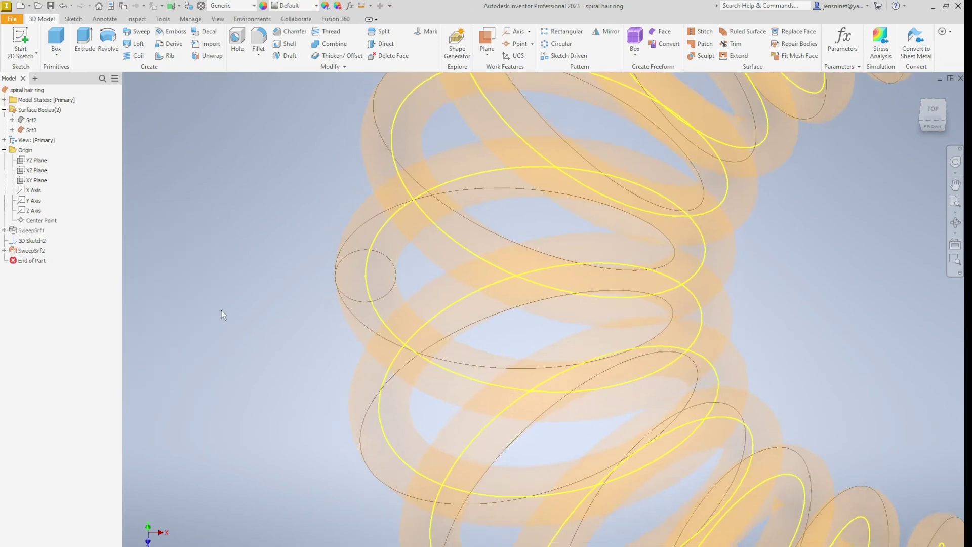